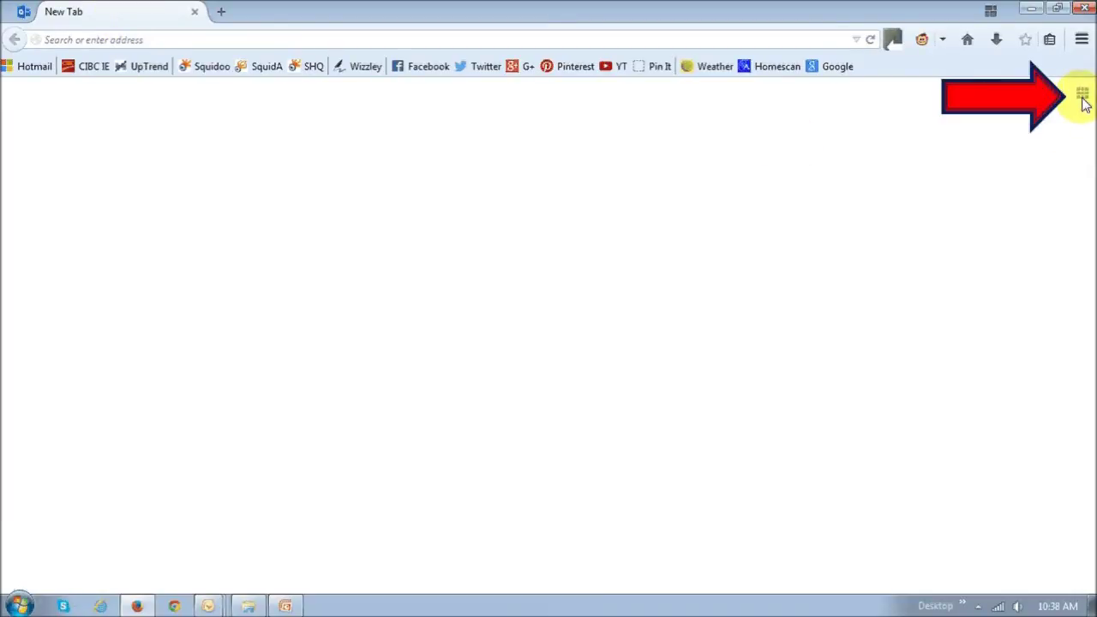
Show the New Tab thumbnail tiles, then load about:blank?1 from the address bar.
click(1083, 95)
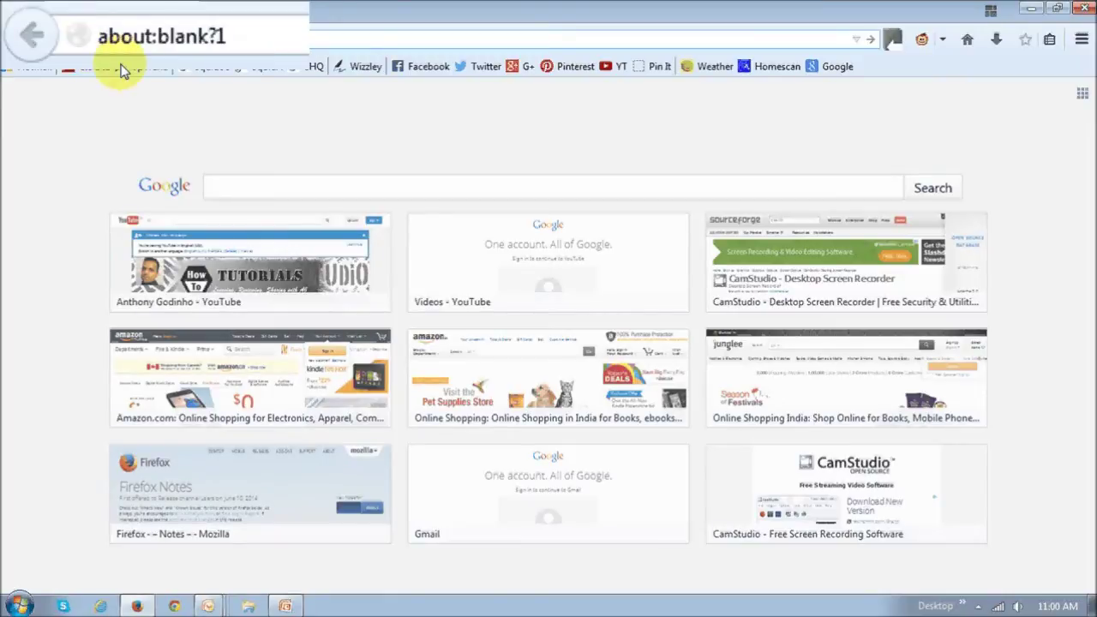
key(Return)
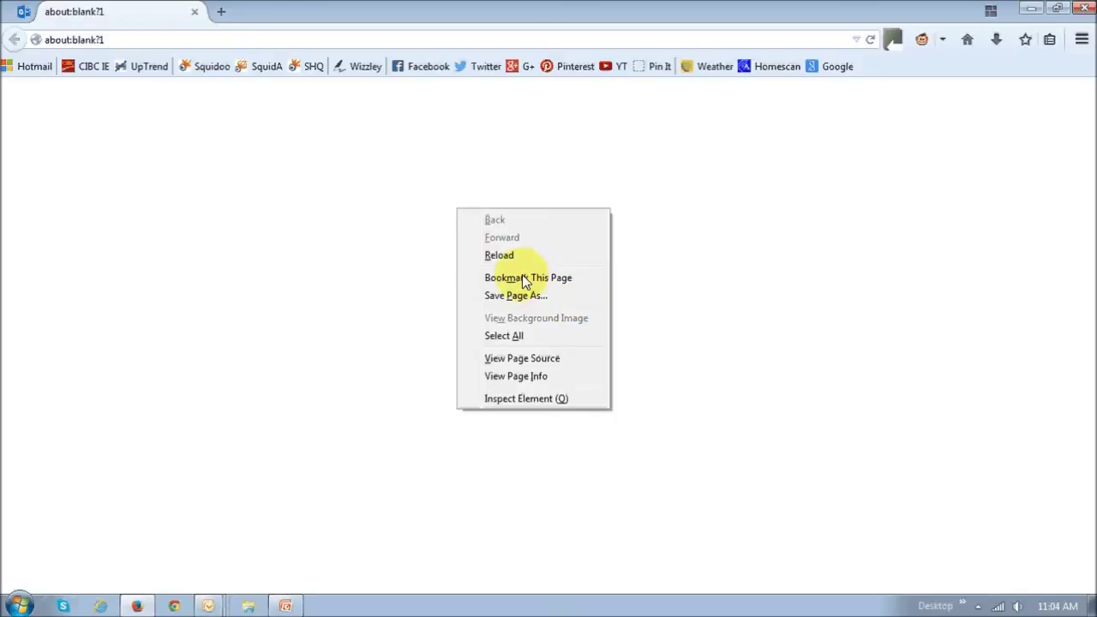
Bookmark the blank about:blank?1 page into the Bookmarks Toolbar folder.
click(525, 280)
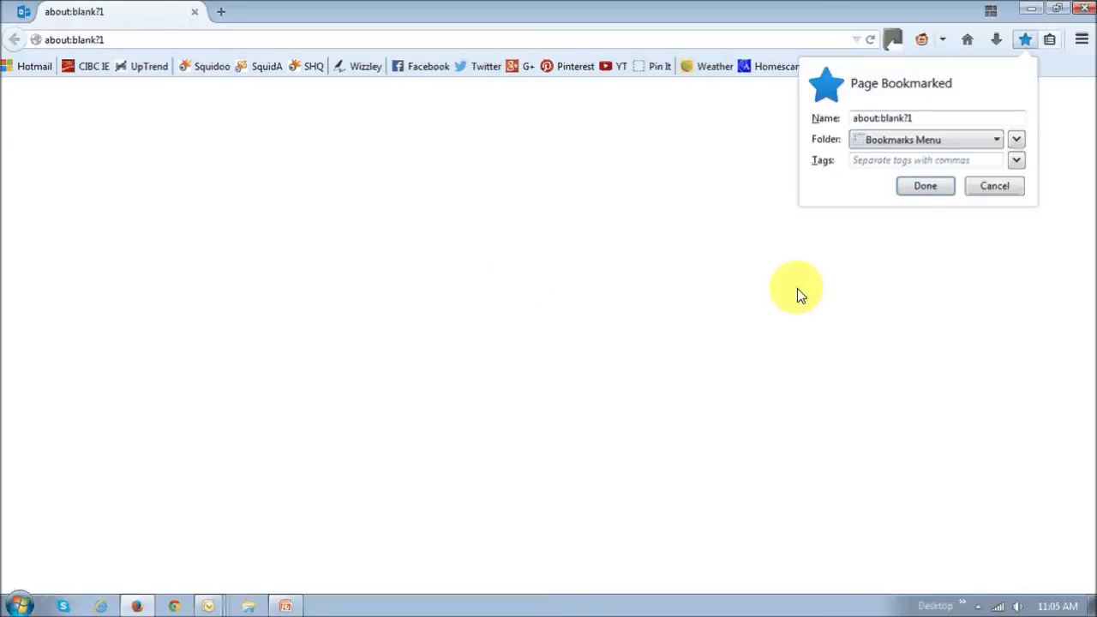
click(1001, 141)
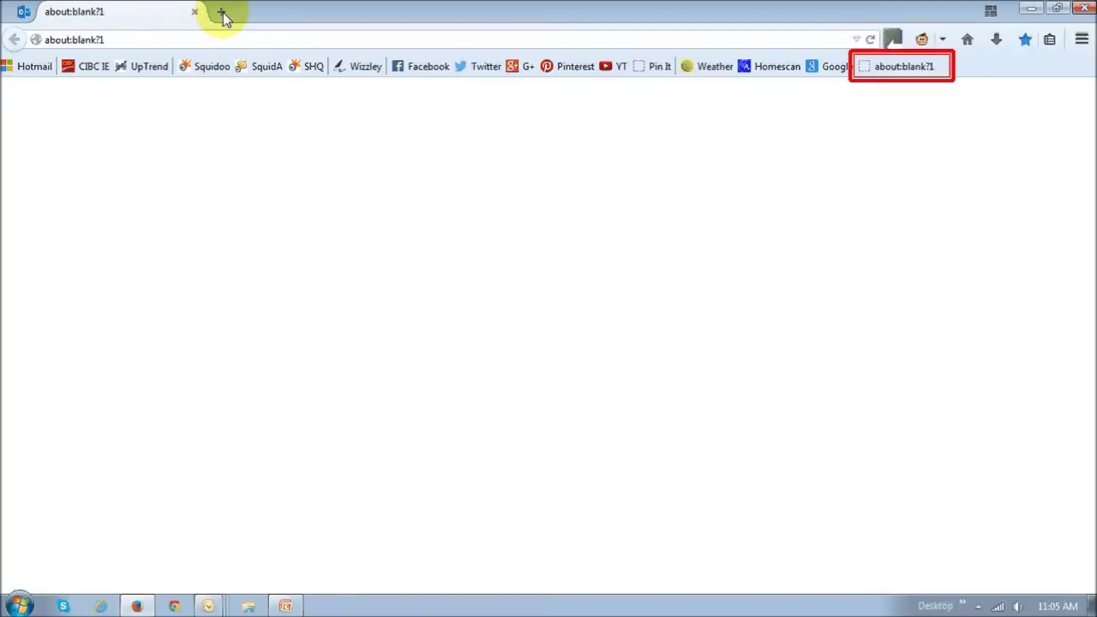
click(222, 12)
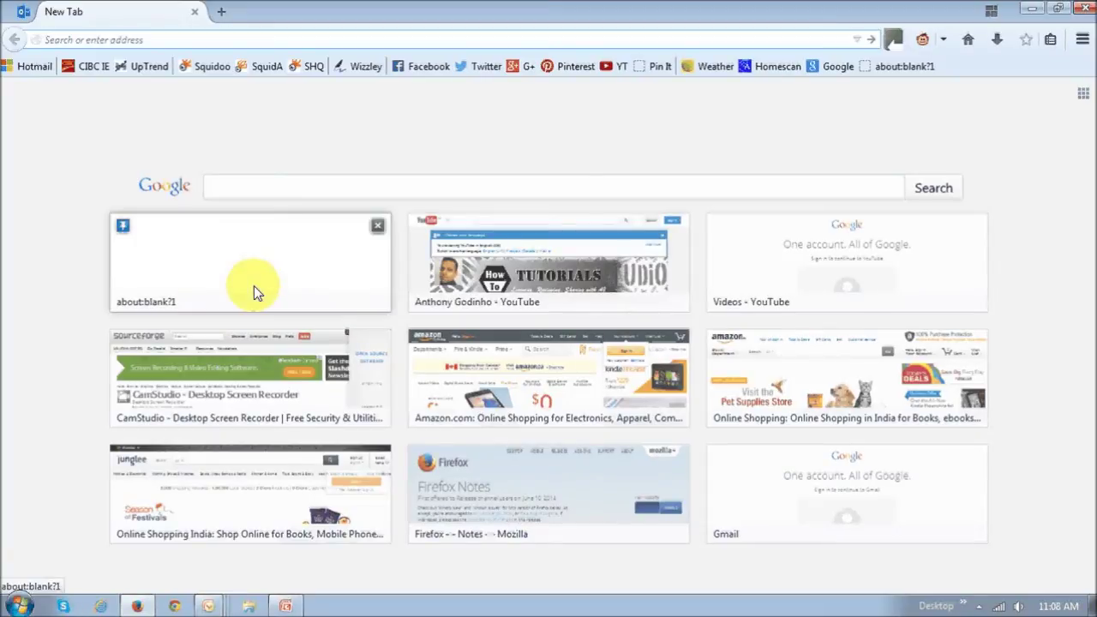
mouse_move(249, 262)
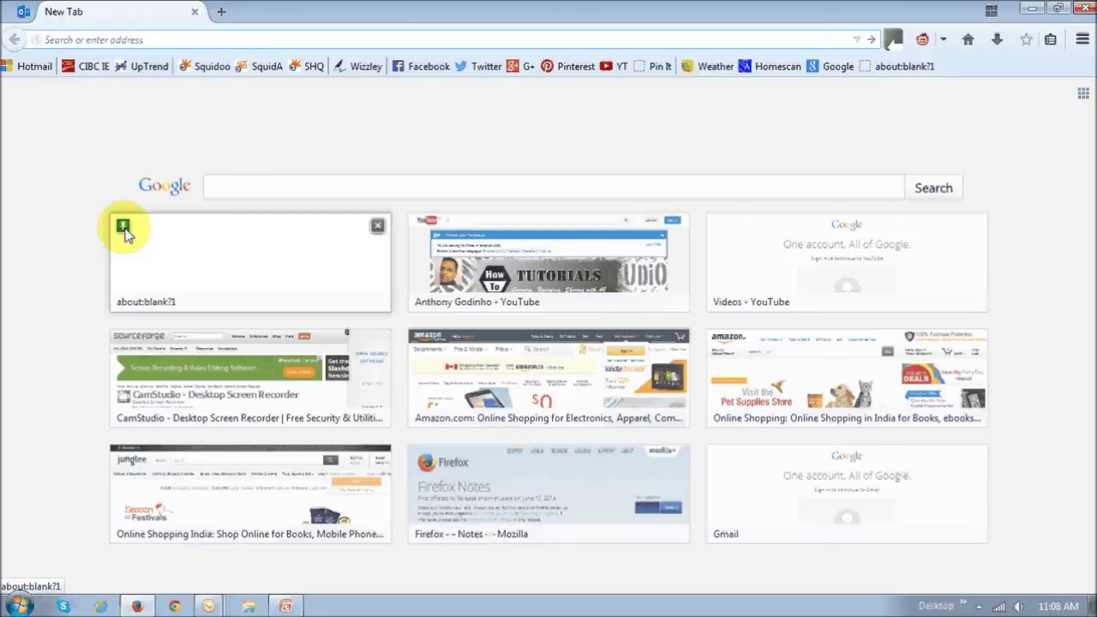
Continue bookmarking and pinning the blank pages about:blank?2 through about:blank?9.
click(368, 265)
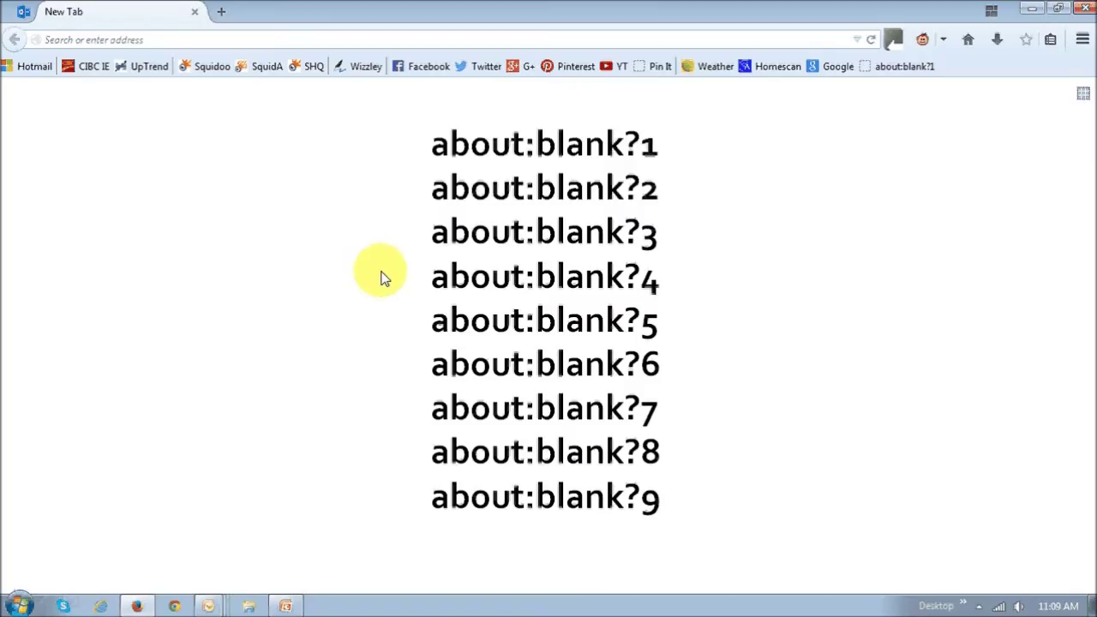